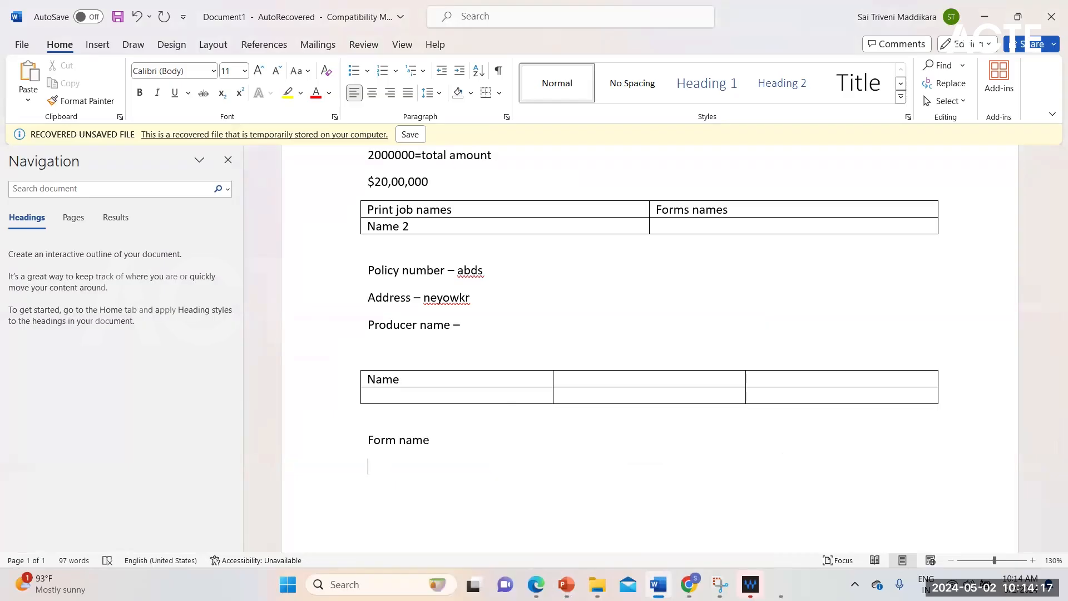
- Enter the field caption "Commission%" on the empty line below "Form name"
{"action": "type", "text": "commision"}
{"action": "key", "text": "BackSpace"}
{"action": "type", "text": "%"}
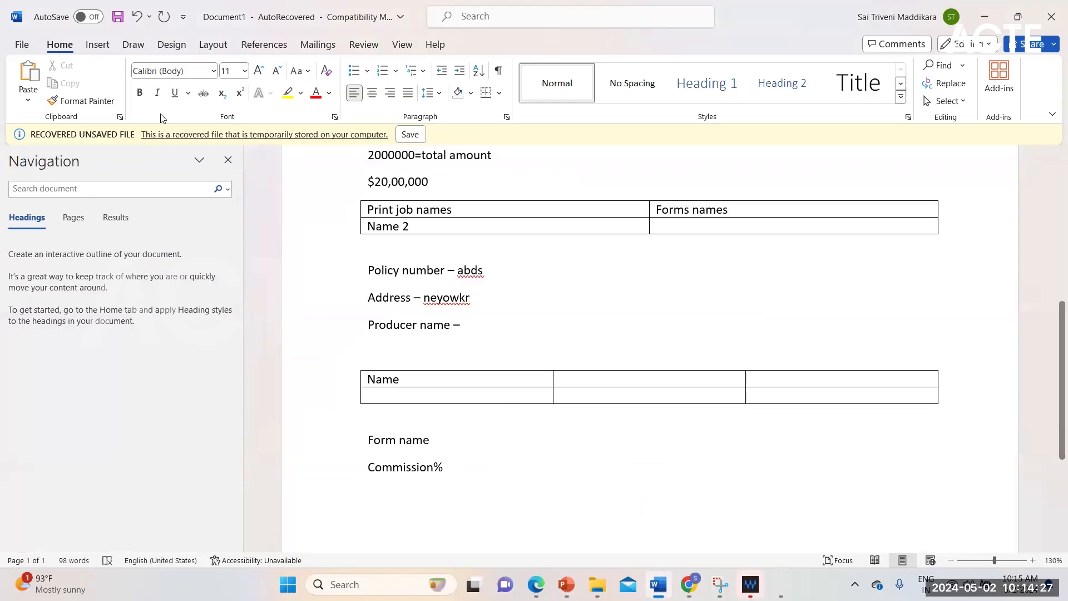
- Insert a single-cell table below the Commission% line and narrow it from its left edge to roughly the right half of the text width
{"action": "left_click", "coordinate": [107, 50]}
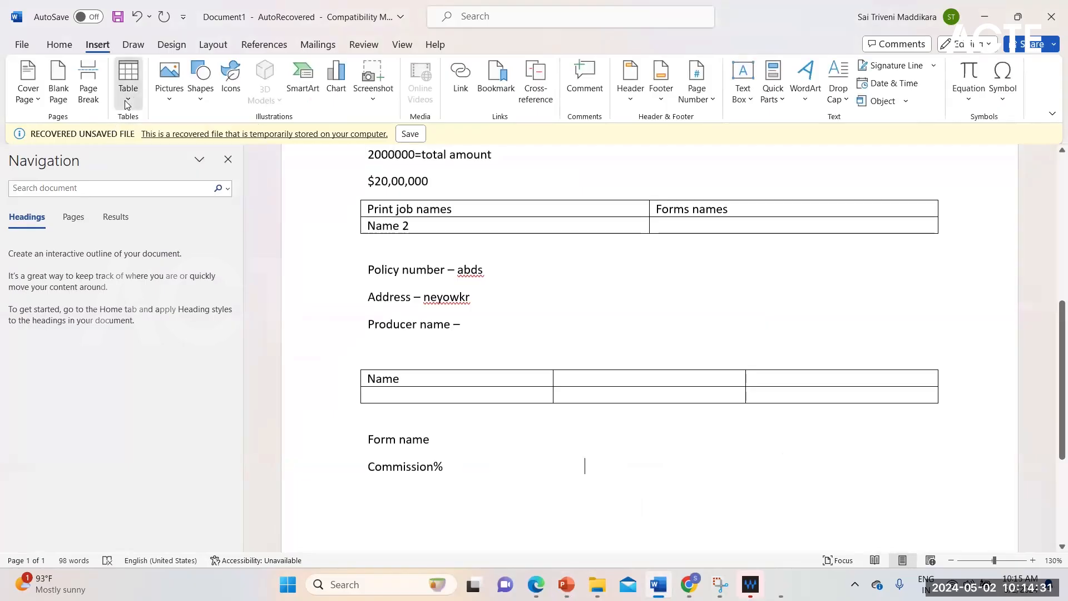
{"action": "left_click", "coordinate": [127, 100]}
{"action": "left_click", "coordinate": [122, 139]}
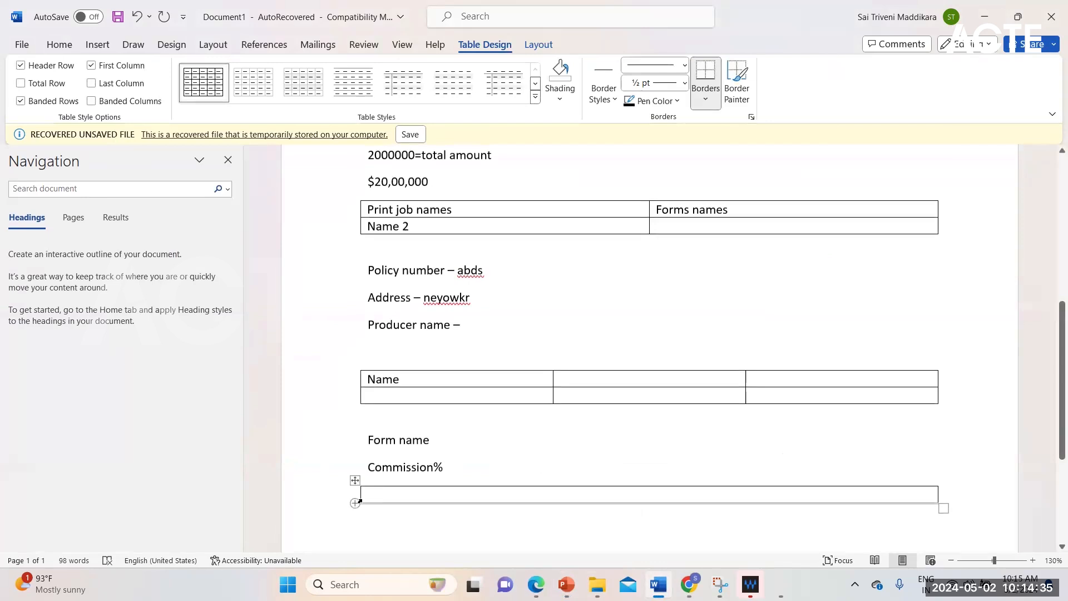
{"action": "left_click_drag", "start_coordinate": [360, 495], "coordinate": [375, 469]}
{"action": "left_click", "coordinate": [463, 453]}
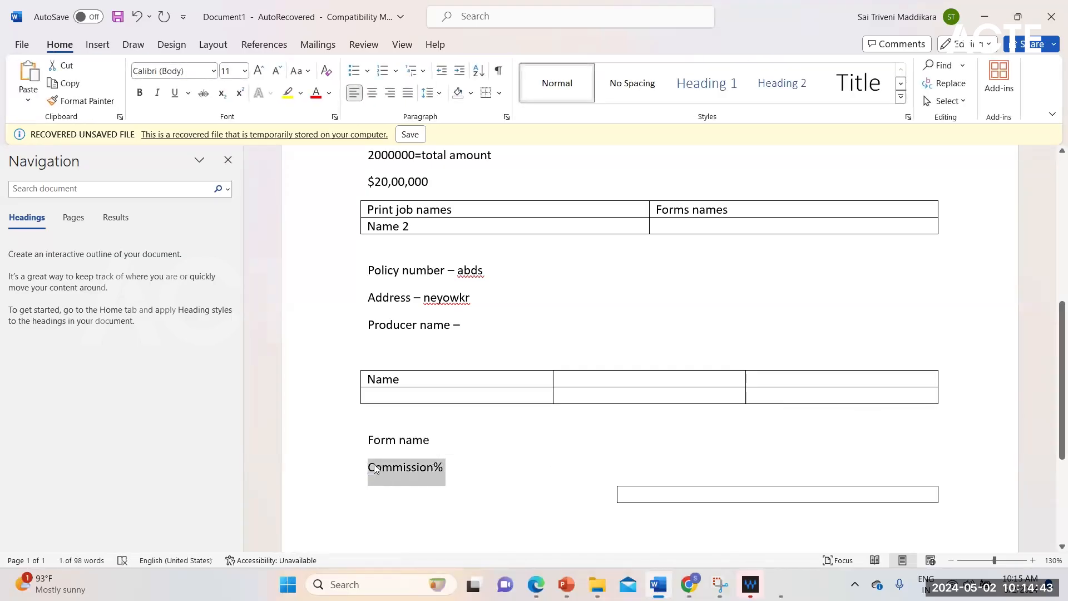
{"action": "left_click", "coordinate": [557, 502]}
{"action": "left_click", "coordinate": [592, 504]}
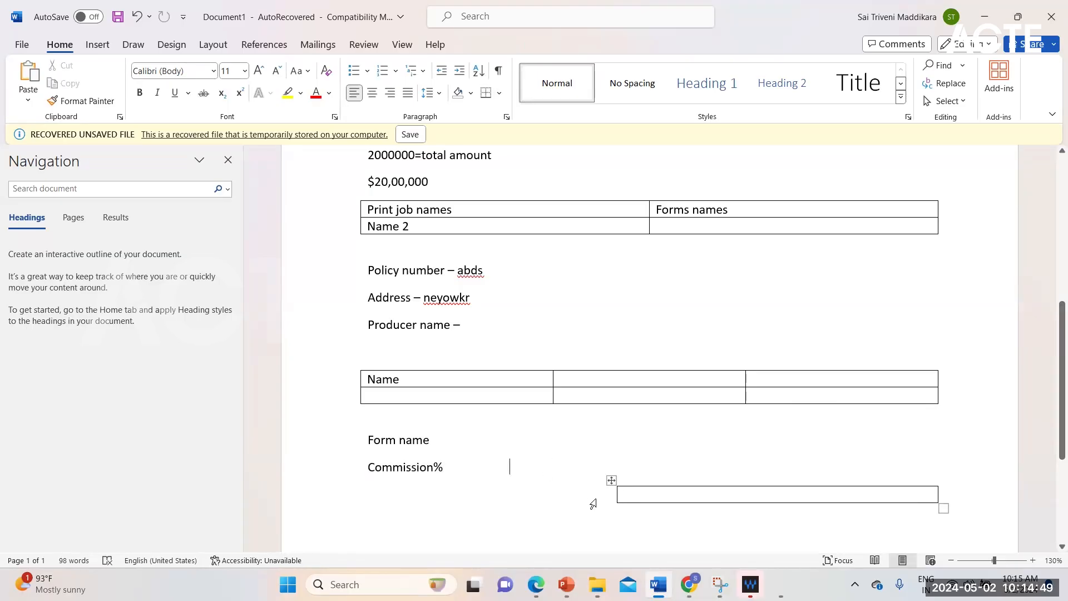
{"action": "key", "text": "Return"}
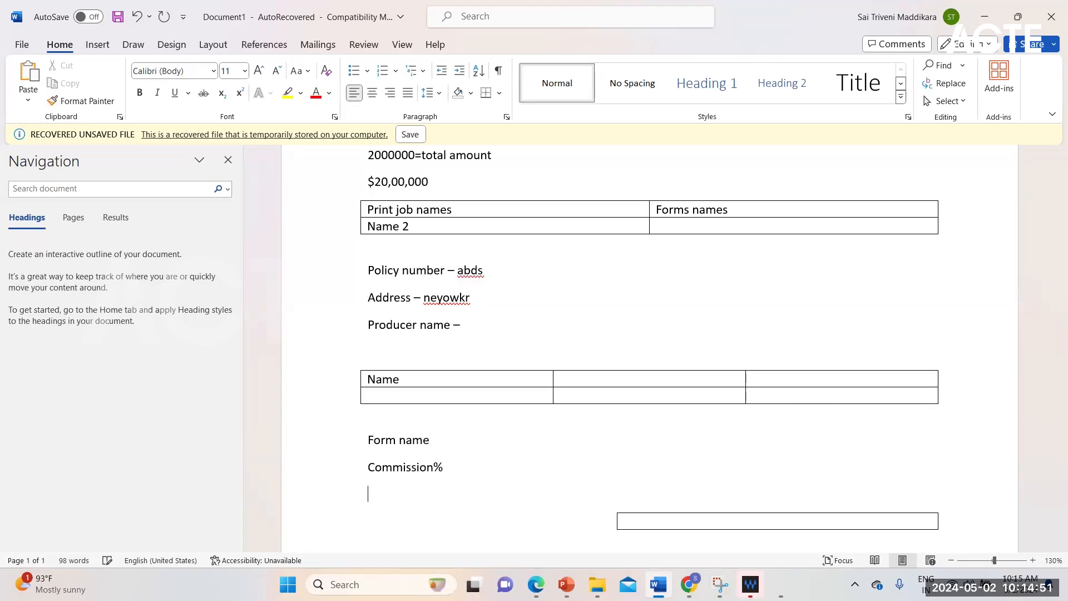
{"action": "key", "text": "BackSpace"}
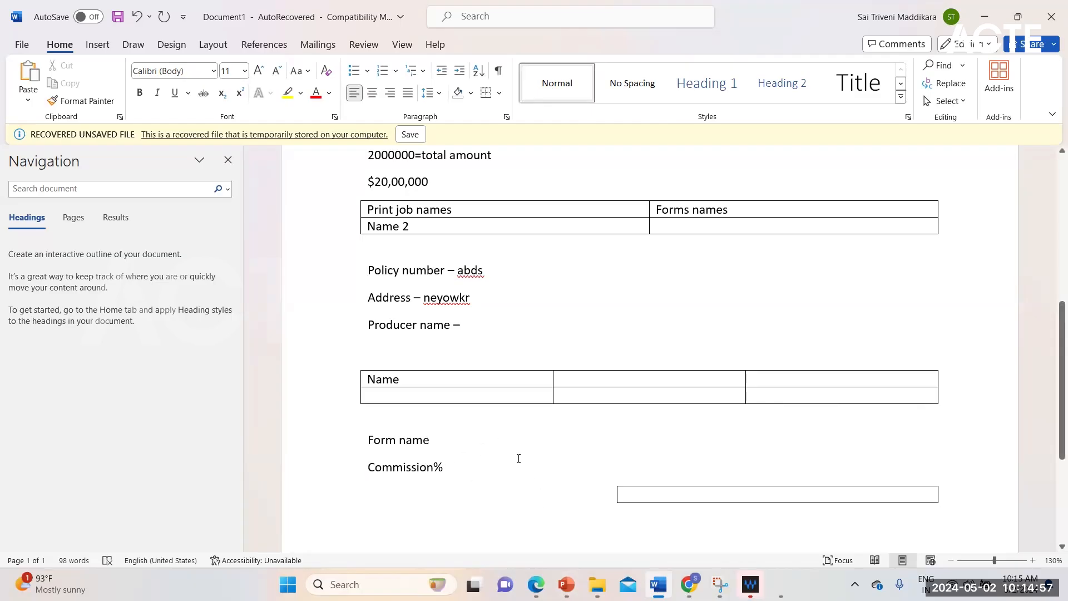
- Enter 10% in the single-cell table below the Commission% caption and center it in the cell
{"action": "left_click", "coordinate": [701, 496]}
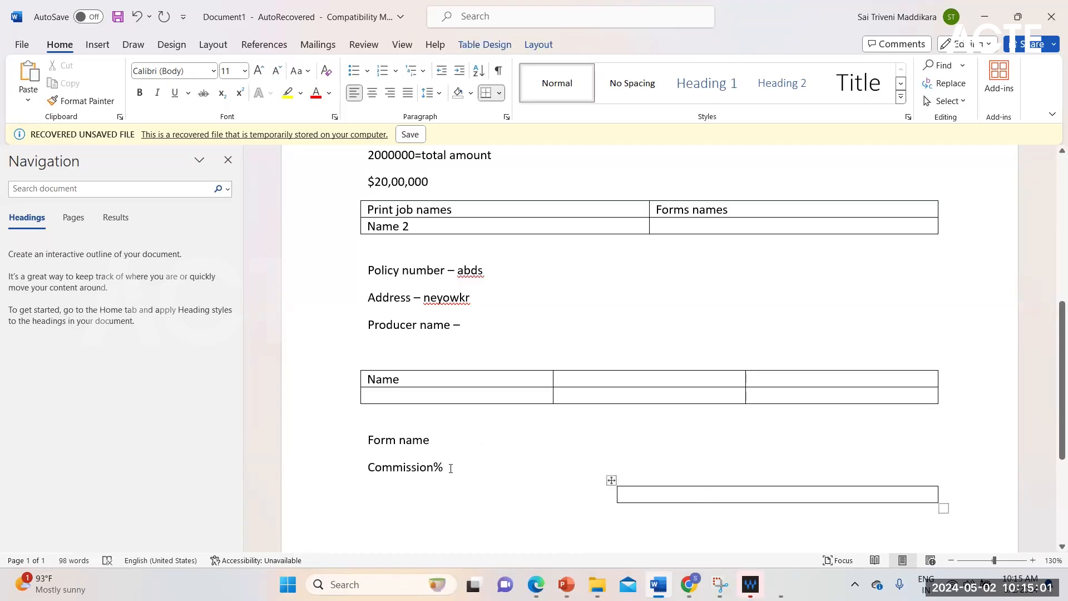
{"action": "left_click", "coordinate": [476, 465]}
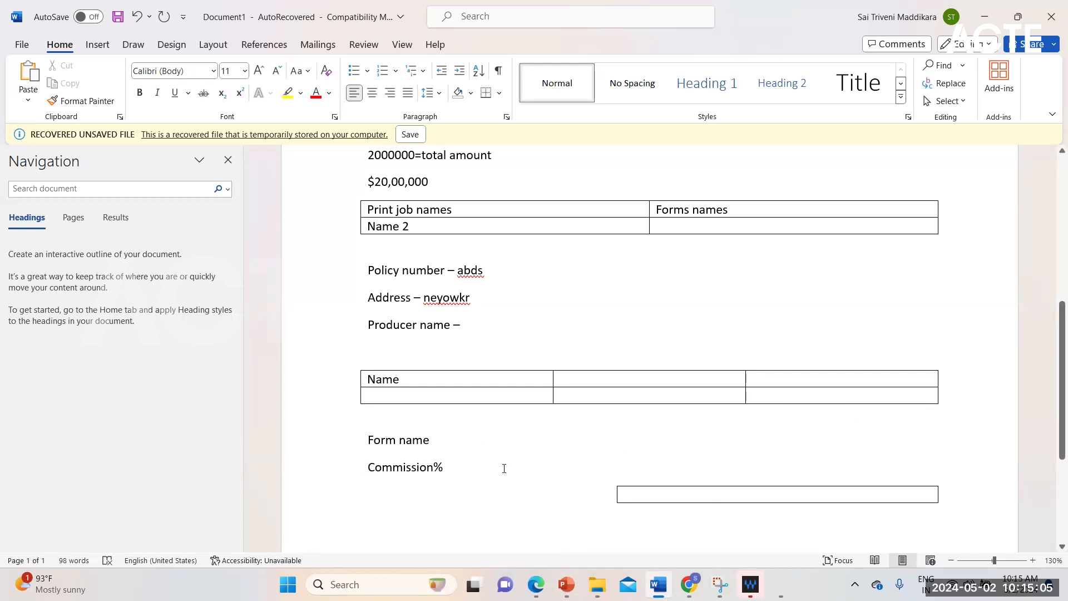
{"action": "left_click", "coordinate": [719, 497]}
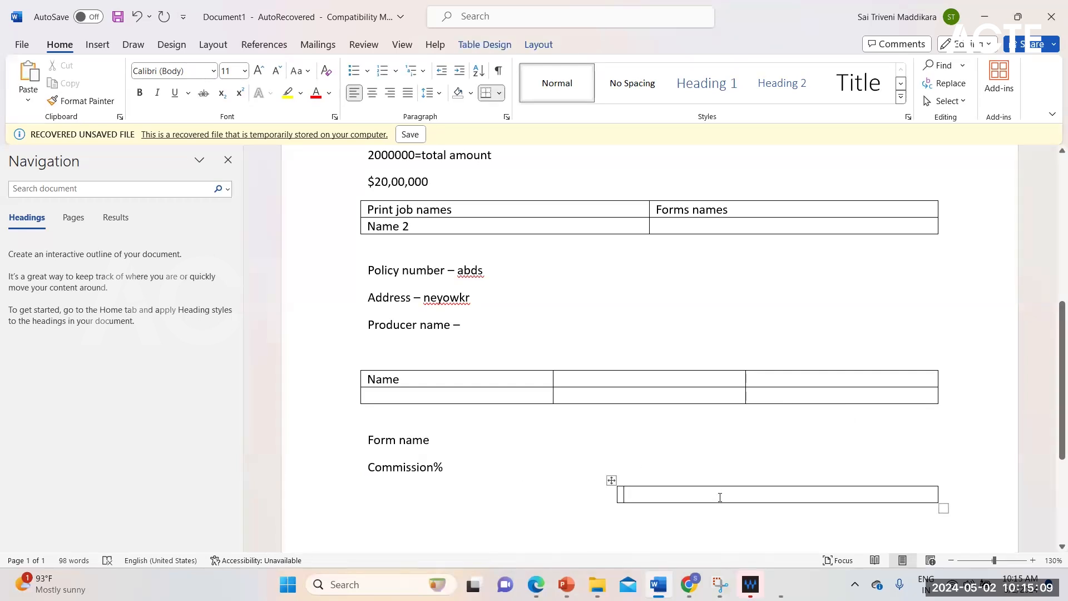
{"action": "type", "text": "10"}
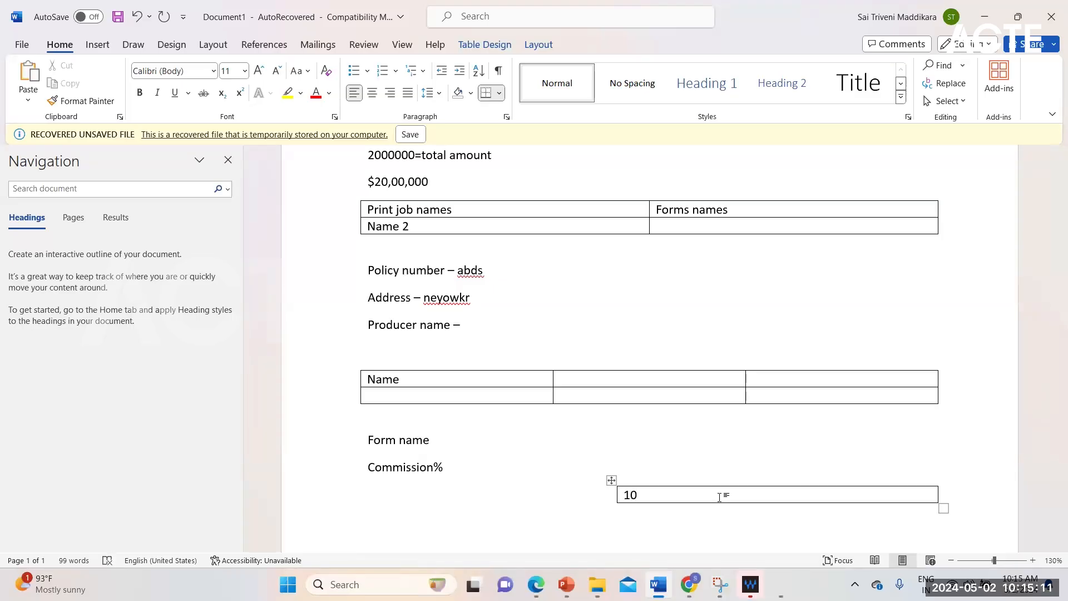
{"action": "type", "text": "%"}
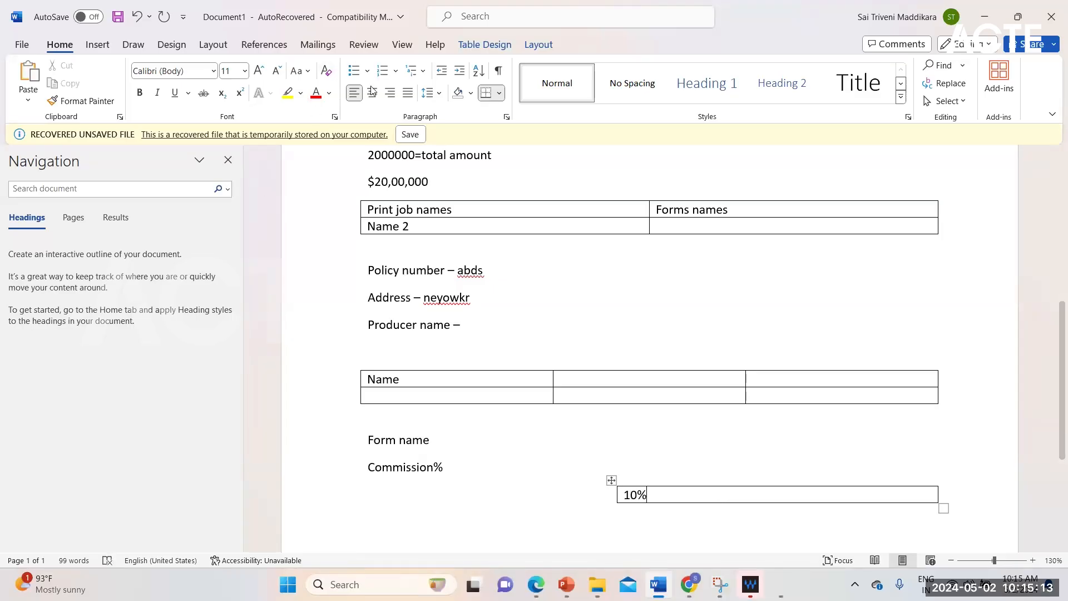
{"action": "left_click", "coordinate": [621, 495]}
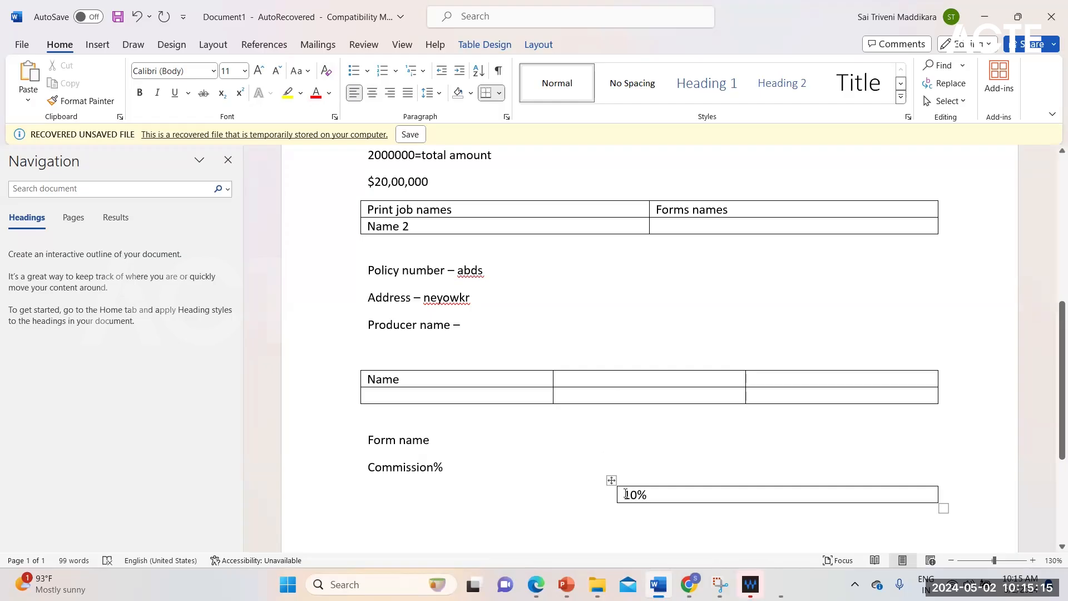
{"action": "left_click", "coordinate": [372, 93]}
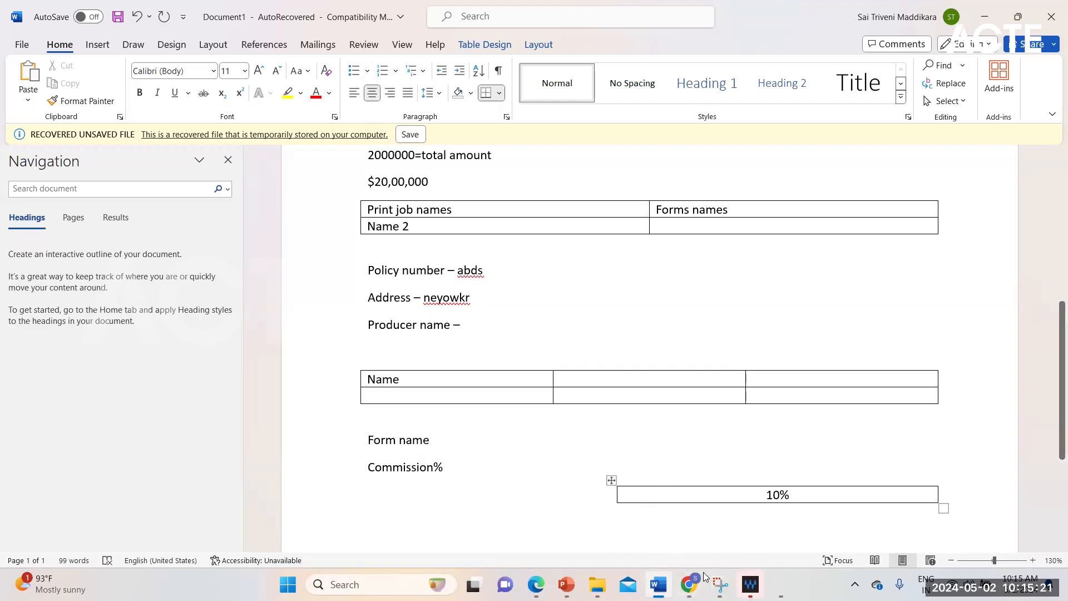
- Switch to PowerPoint to view the slide on best practices for building version 2 pages, and return to the Word document
{"action": "left_click", "coordinate": [566, 584]}
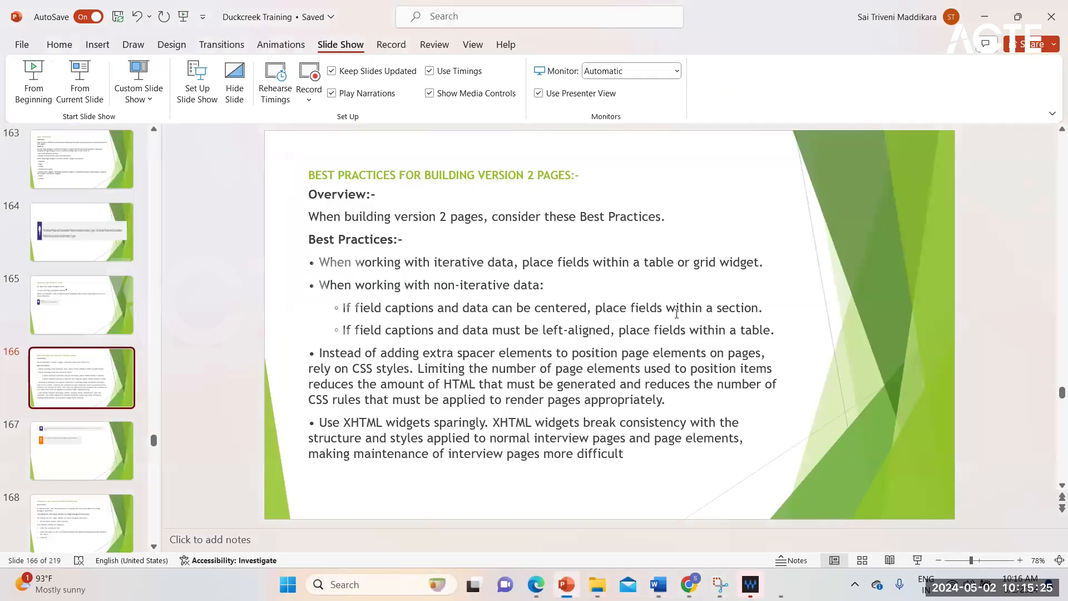
{"action": "mouse_move", "coordinate": [688, 584]}
{"action": "left_click", "coordinate": [658, 584]}
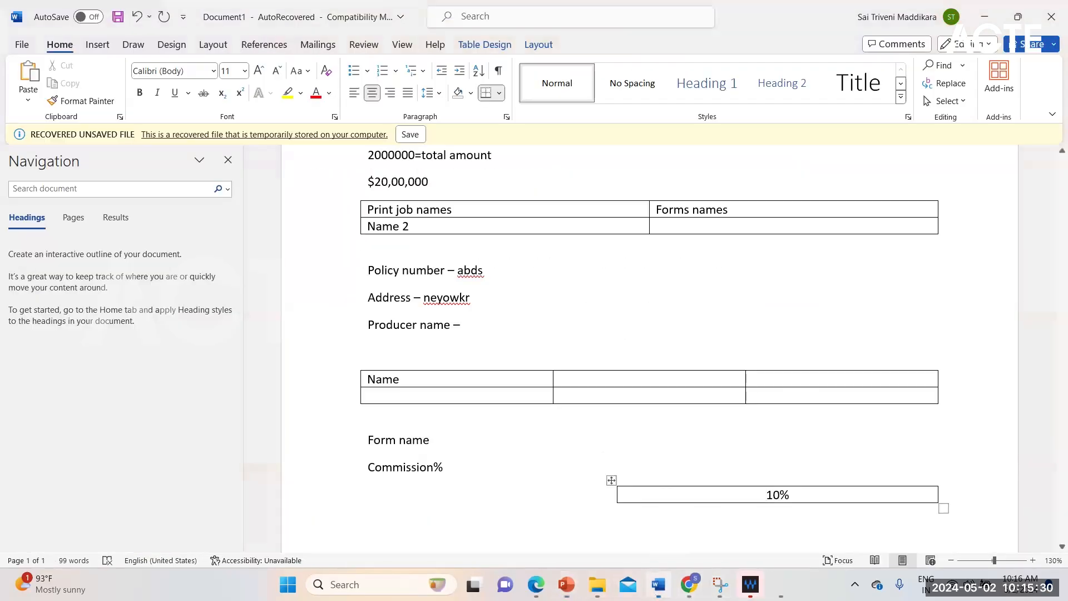
- Add a new line reading "Account section" between "Form name" and "Commission%"
{"action": "left_click", "coordinate": [460, 440]}
{"action": "key", "text": "Return"}
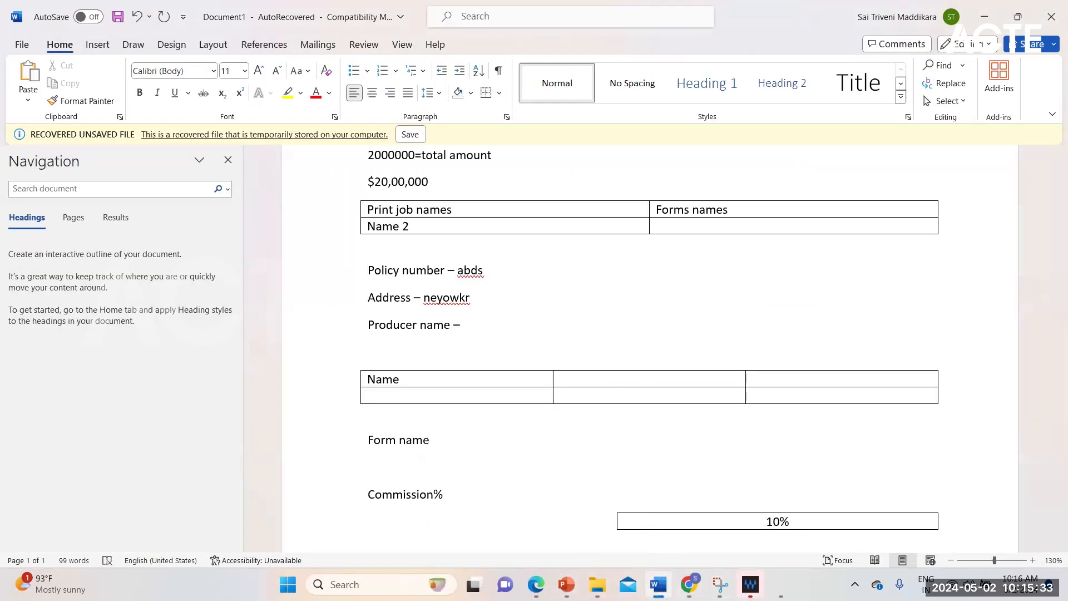
{"action": "type", "text": "account"}
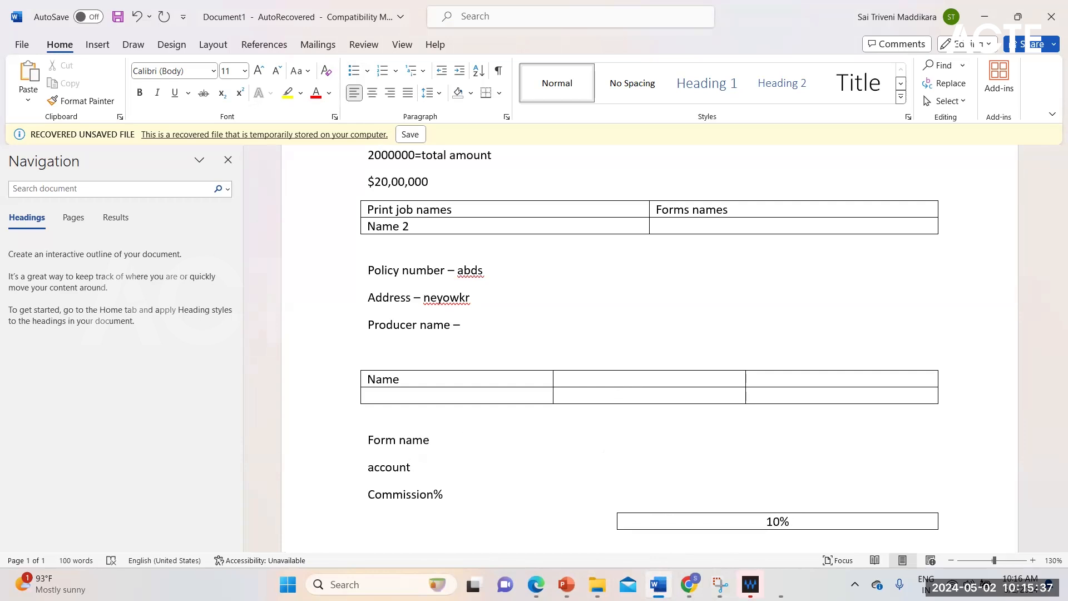
{"action": "type", "text": " section"}
- Expand the "Account section" line to read "Account and policy information section"
{"action": "left_click", "coordinate": [416, 471]}
{"action": "type", "text": "and [olic"}
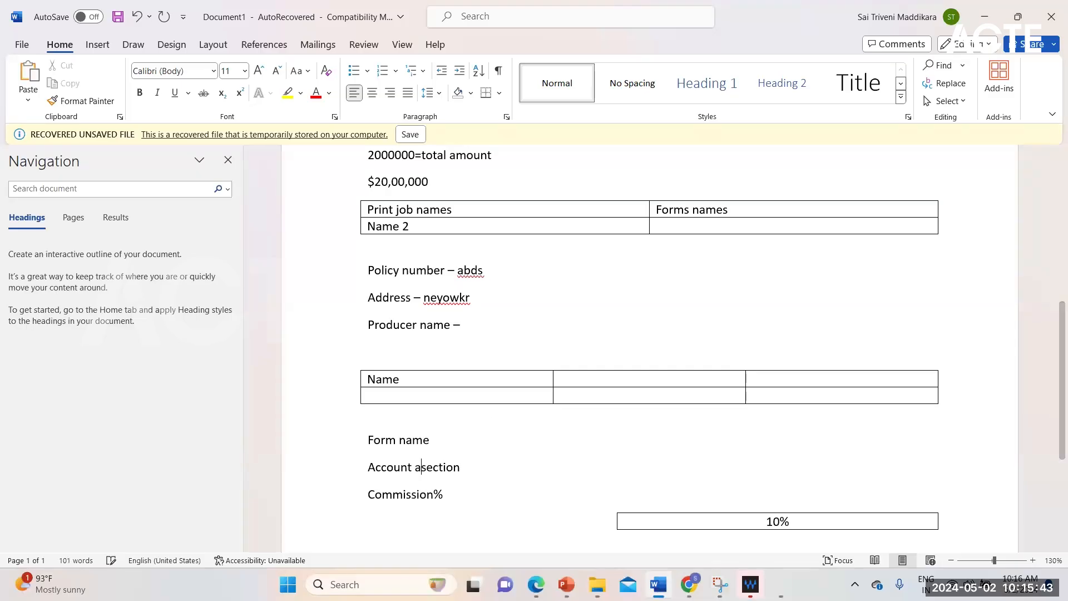
{"action": "type", "text": "y in"}
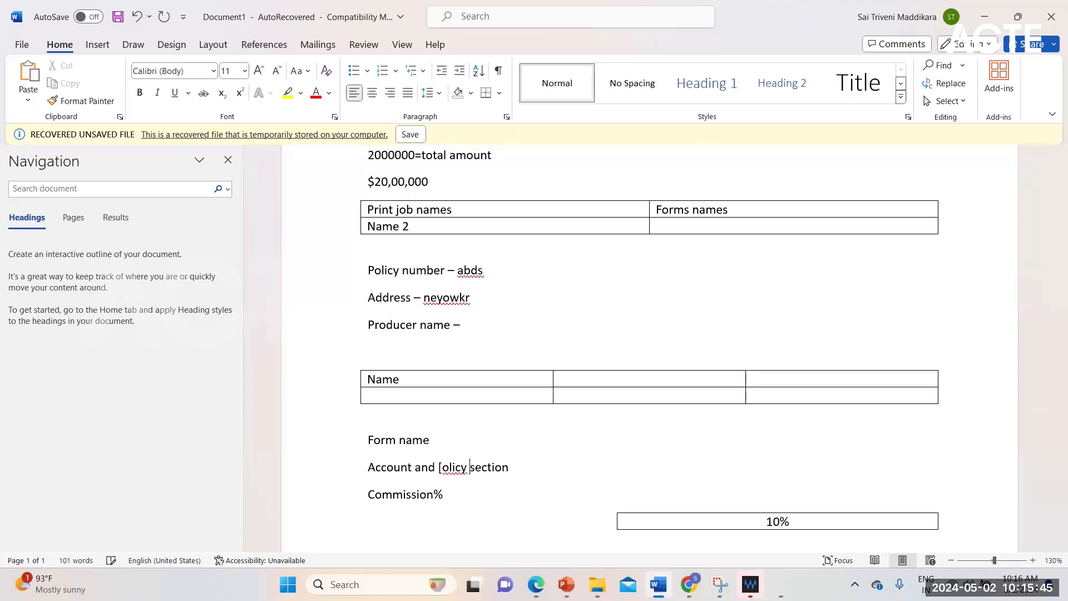
{"action": "key", "text": "BackSpace"}
{"action": "key", "text": "BackSpace"}
{"action": "key", "text": "BackSpace"}
{"action": "key", "text": "BackSpace"}
{"action": "key", "text": "BackSpace"}
{"action": "key", "text": "BackSpace"}
{"action": "key", "text": "BackSpace"}
{"action": "key", "text": "BackSpace"}
{"action": "key", "text": "BackSpace"}
{"action": "type", "text": "policy "}
{"action": "type", "text": "informat"}
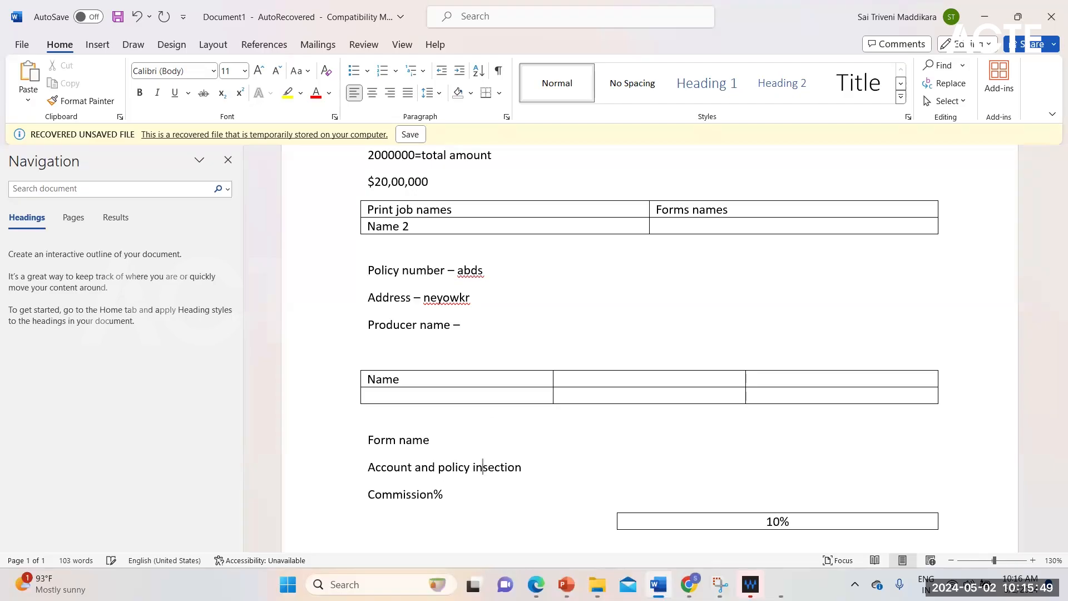
{"action": "type", "text": "ion"}
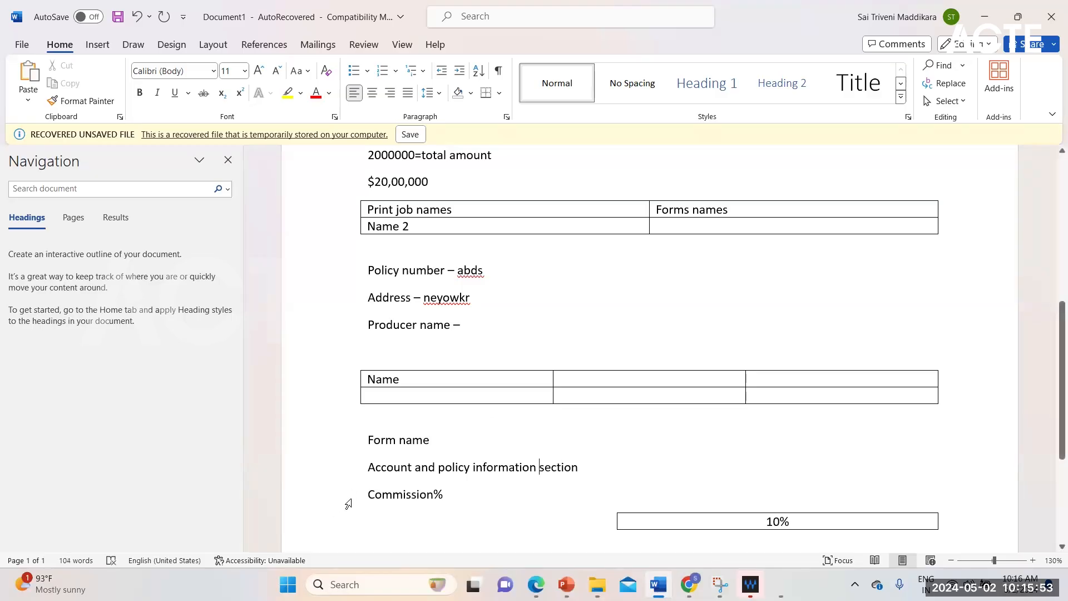
- Make the "Account and policy information section" line bold and color its text with the blue theme color
{"action": "left_click_drag", "start_coordinate": [369, 467], "coordinate": [572, 468]}
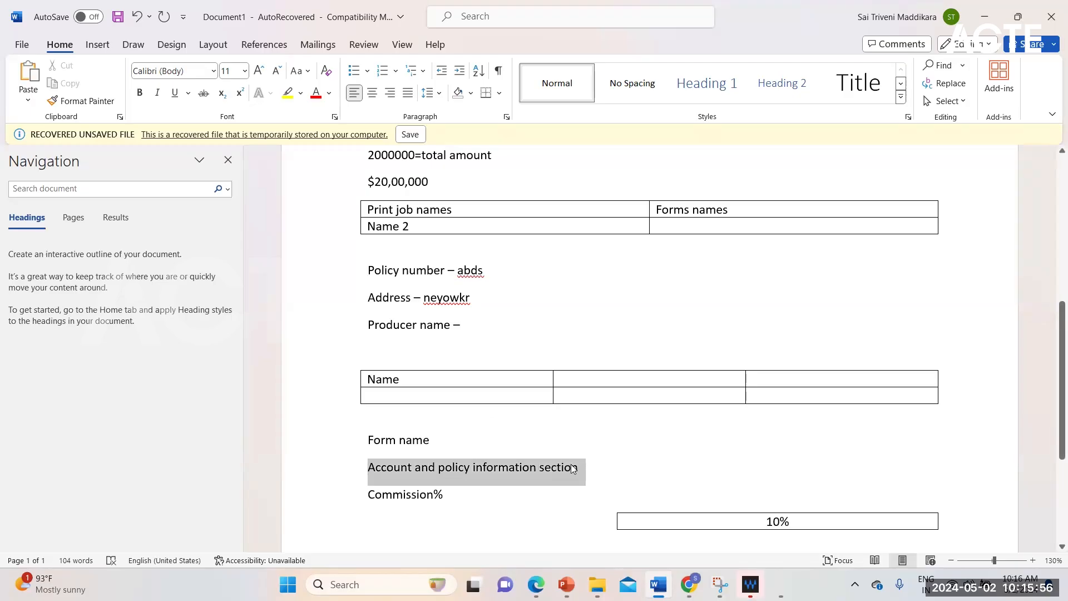
{"action": "left_click", "coordinate": [140, 92]}
{"action": "left_click", "coordinate": [331, 95]}
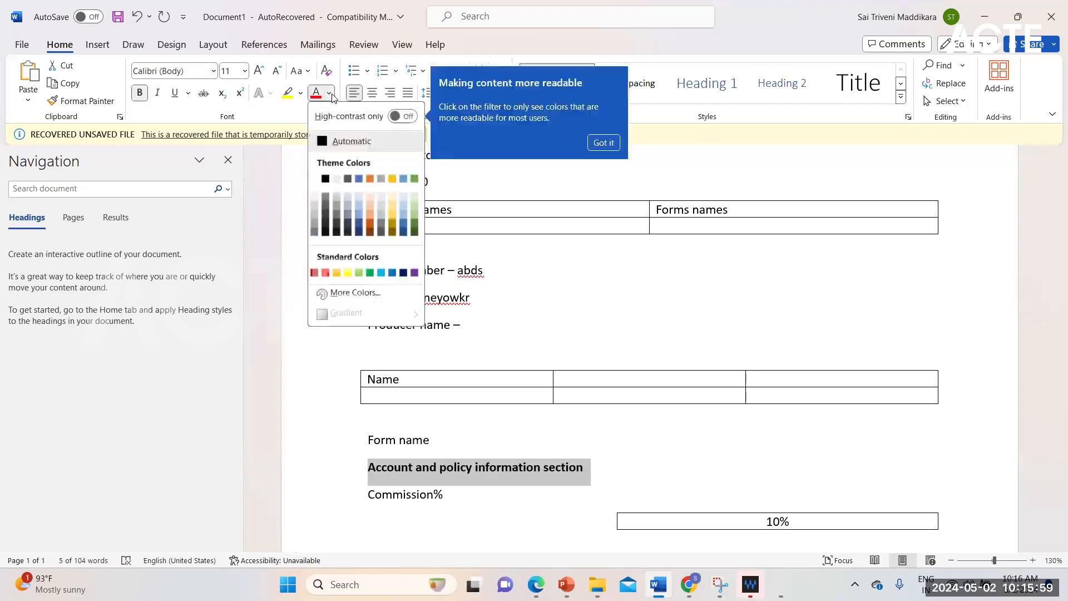
{"action": "left_click", "coordinate": [364, 178]}
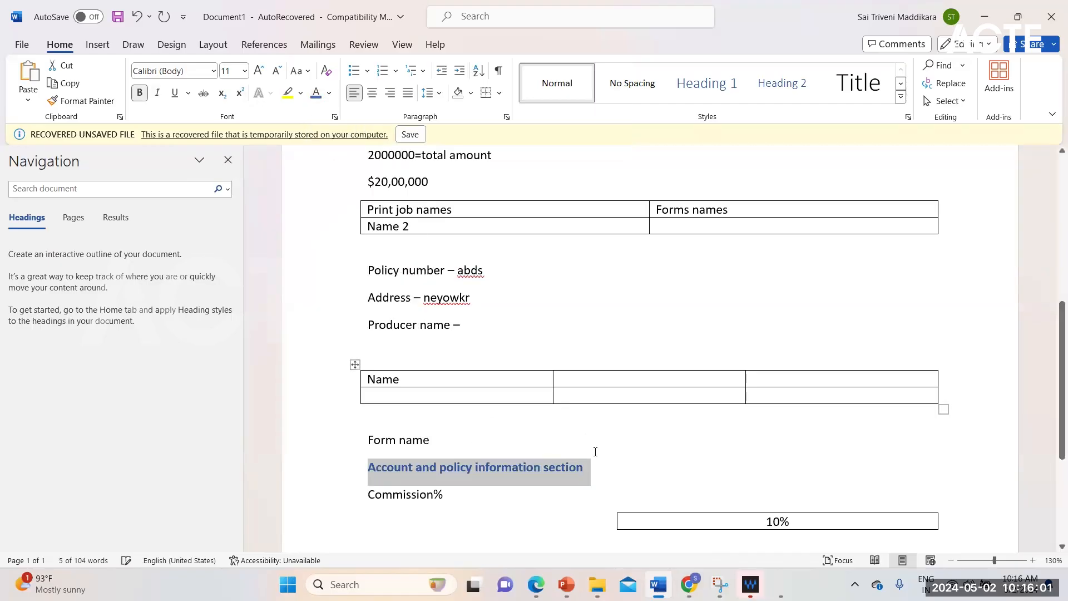
{"action": "left_click", "coordinate": [615, 477]}
- Examine the Commission% caption and its value box in relation to the "Account and policy information section" heading
{"action": "left_click", "coordinate": [392, 497]}
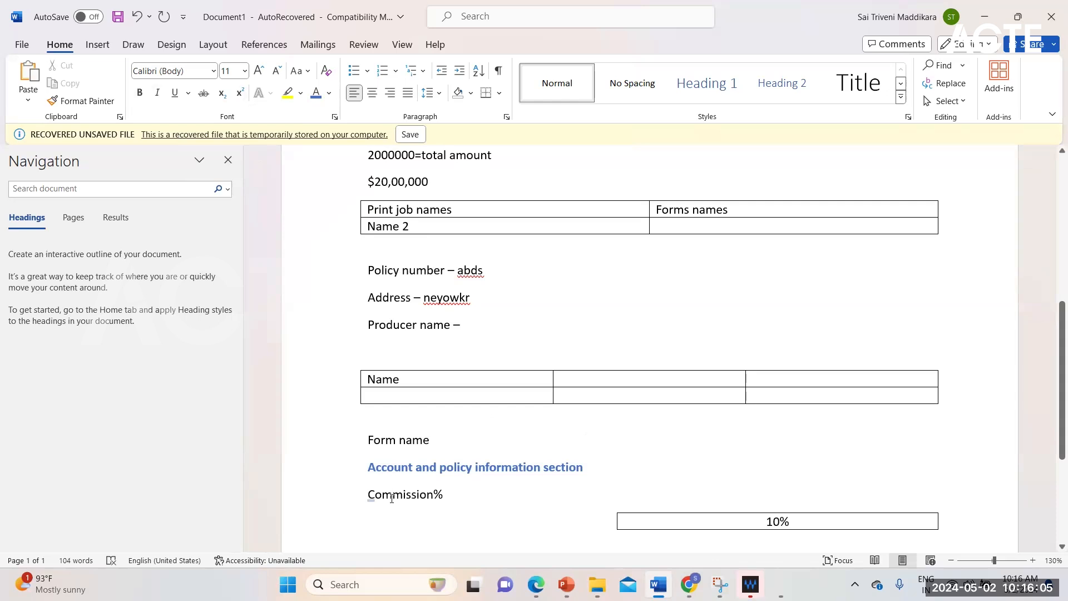
{"action": "scroll", "coordinate": [392, 498], "scroll_direction": "down", "scroll_amount": 3}
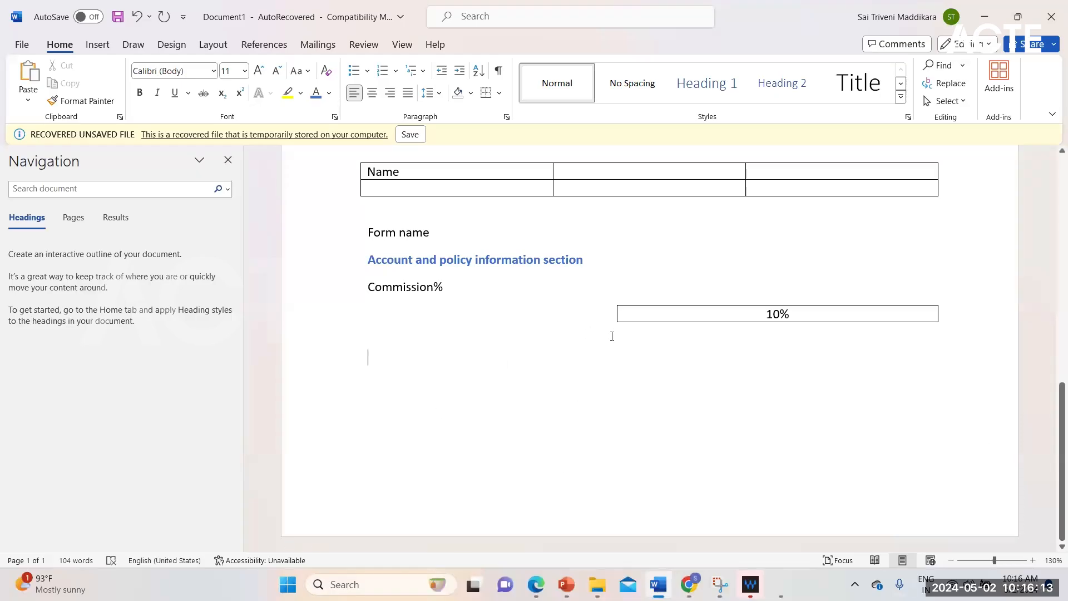
{"action": "left_click", "coordinate": [422, 260]}
{"action": "left_click", "coordinate": [398, 288]}
{"action": "left_click", "coordinate": [435, 266]}
{"action": "left_click", "coordinate": [427, 288]}
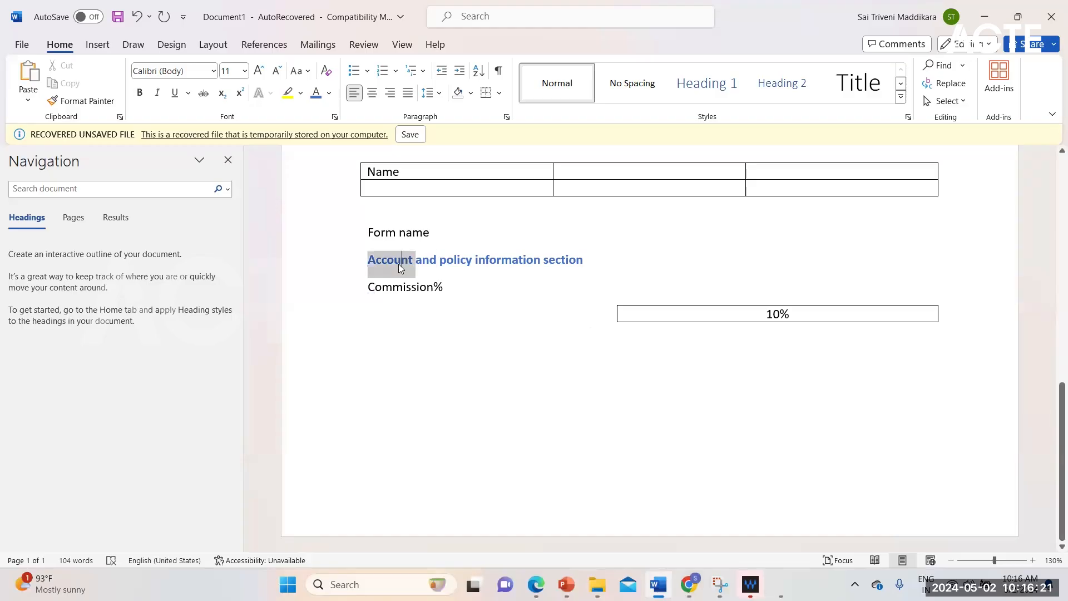
{"action": "left_click", "coordinate": [392, 288]}
{"action": "left_click", "coordinate": [388, 262]}
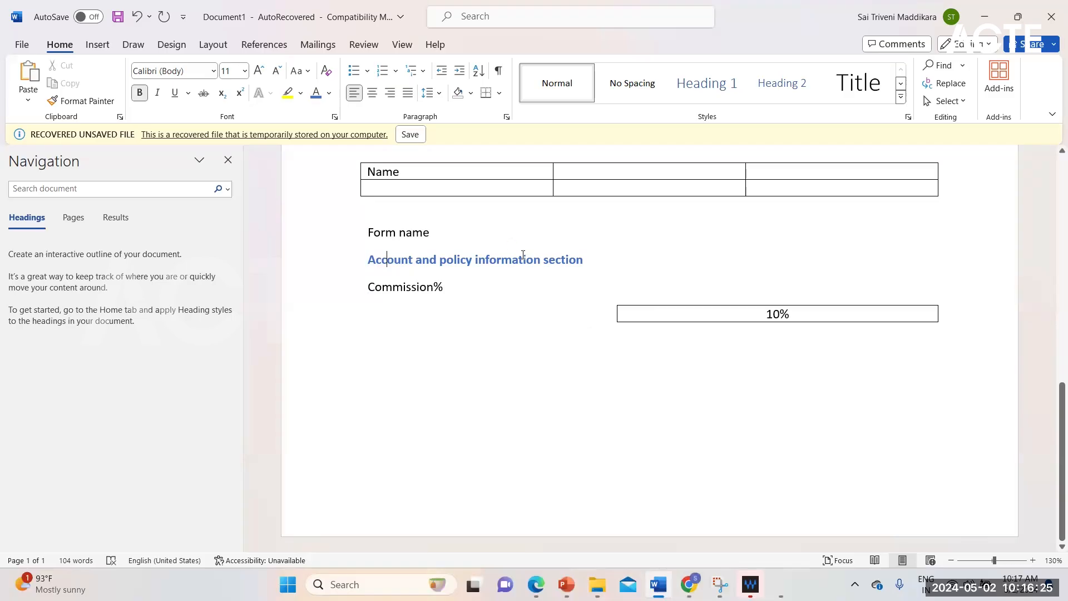
{"action": "left_click", "coordinate": [403, 288]}
{"action": "scroll", "coordinate": [478, 393], "scroll_direction": "up", "scroll_amount": 5}
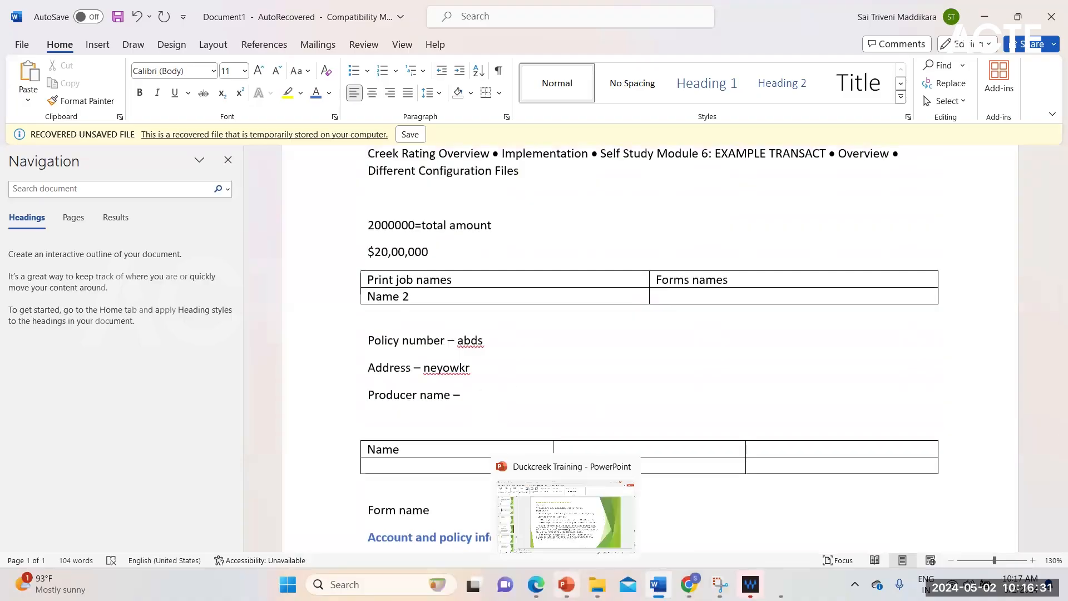
{"action": "scroll", "coordinate": [526, 366], "scroll_direction": "down", "scroll_amount": 3}
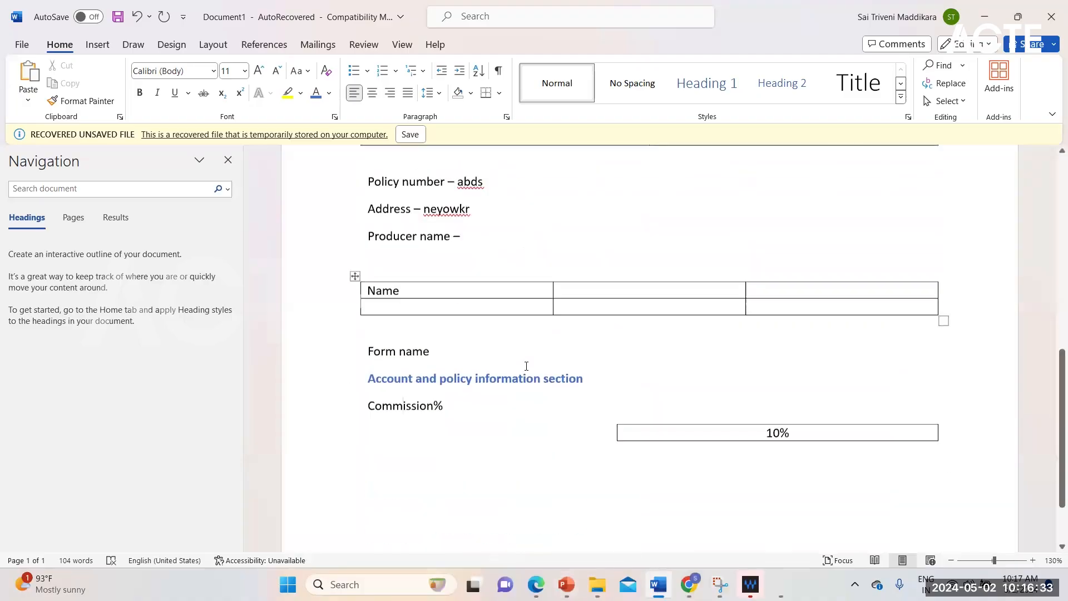
{"action": "scroll", "coordinate": [526, 366], "scroll_direction": "up", "scroll_amount": 4}
{"action": "scroll", "coordinate": [526, 366], "scroll_direction": "up", "scroll_amount": 4}
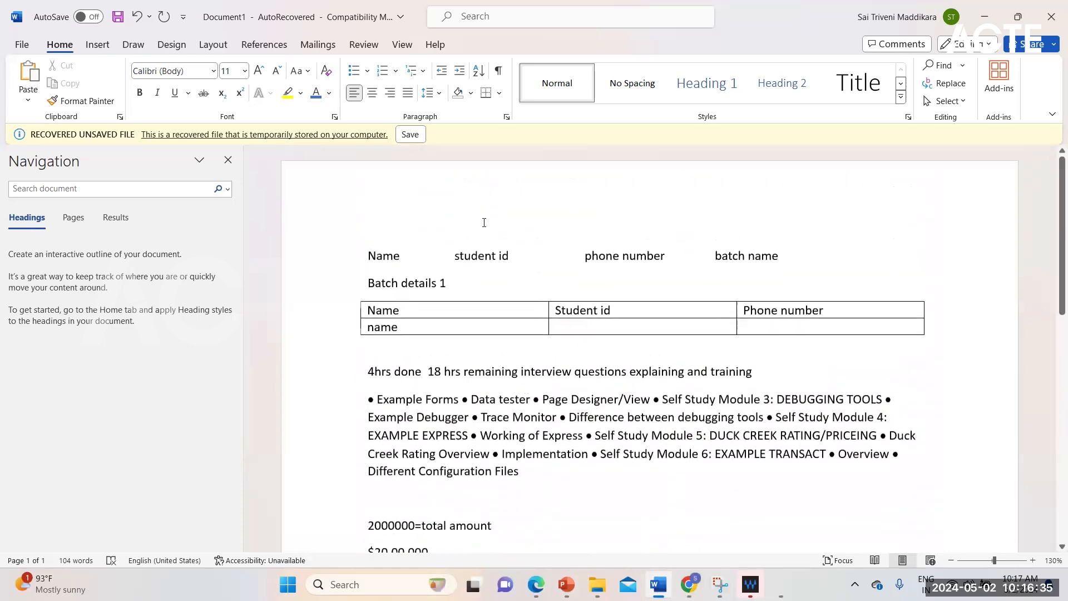
{"action": "scroll", "coordinate": [483, 405], "scroll_direction": "down", "scroll_amount": 9}
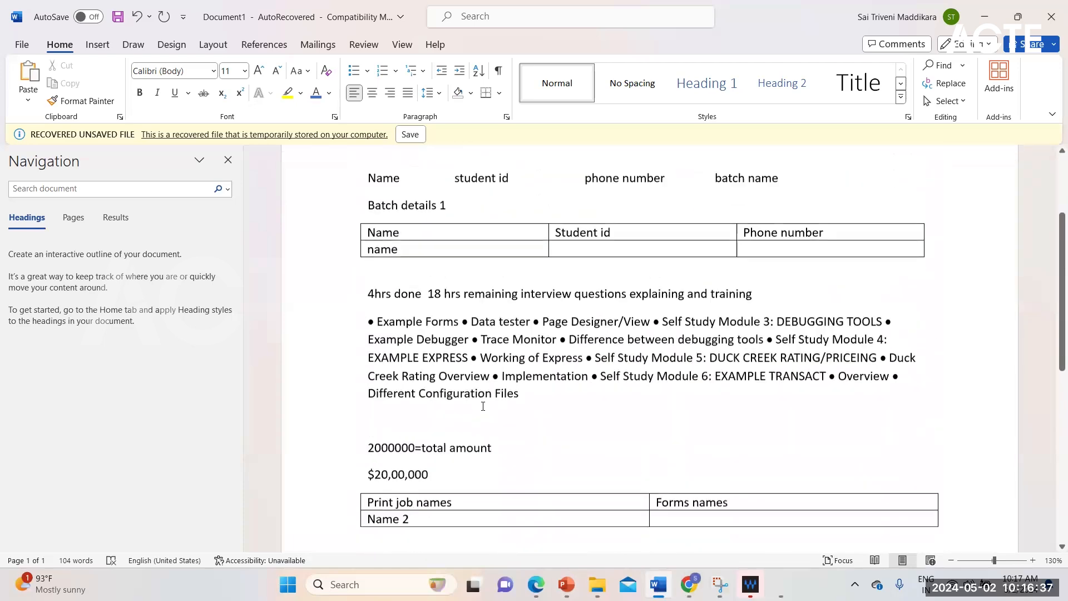
{"action": "scroll", "coordinate": [503, 418], "scroll_direction": "up", "scroll_amount": 2}
{"action": "scroll", "coordinate": [503, 418], "scroll_direction": "up", "scroll_amount": 8}
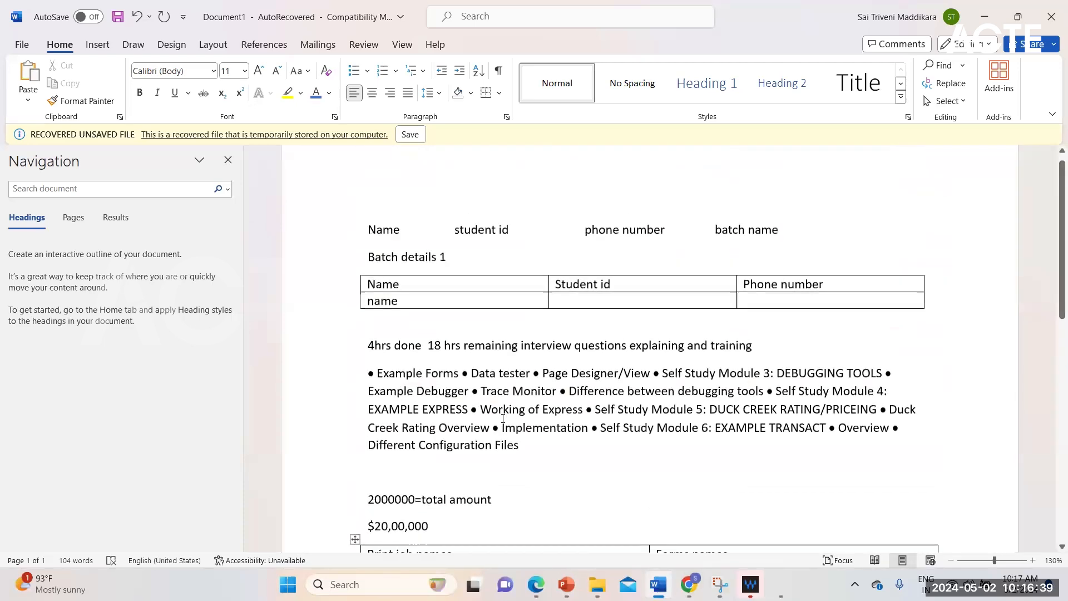
- Examine how the document's tables, policy fields and the Commission% line under the "Account and policy information section" heading are laid out and aligned
{"action": "scroll", "coordinate": [502, 418], "scroll_direction": "down", "scroll_amount": 7}
{"action": "scroll", "coordinate": [503, 418], "scroll_direction": "up", "scroll_amount": 5}
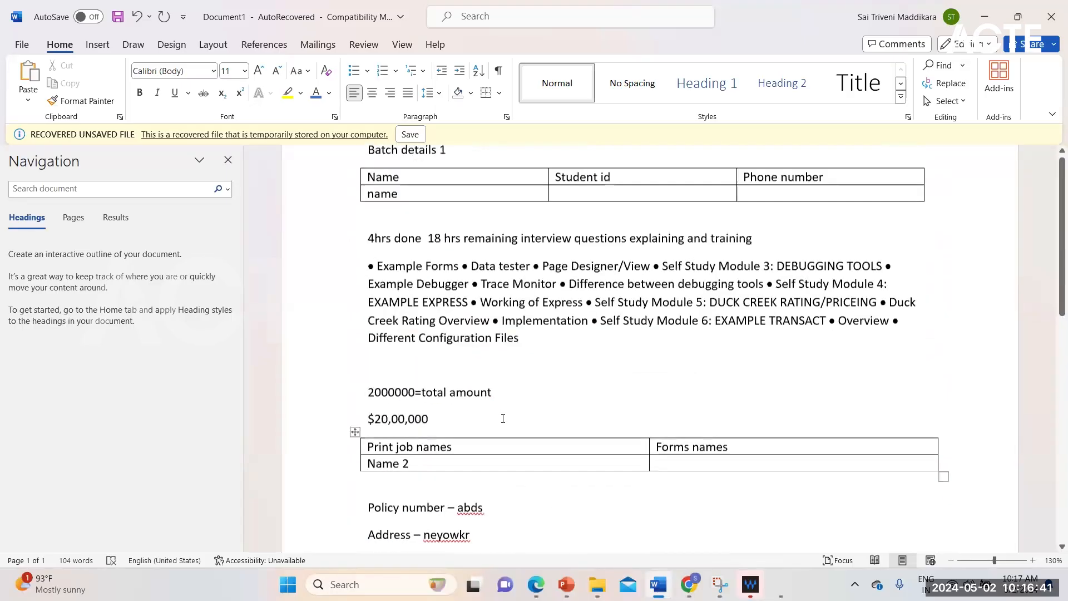
{"action": "scroll", "coordinate": [526, 506], "scroll_direction": "down", "scroll_amount": 10}
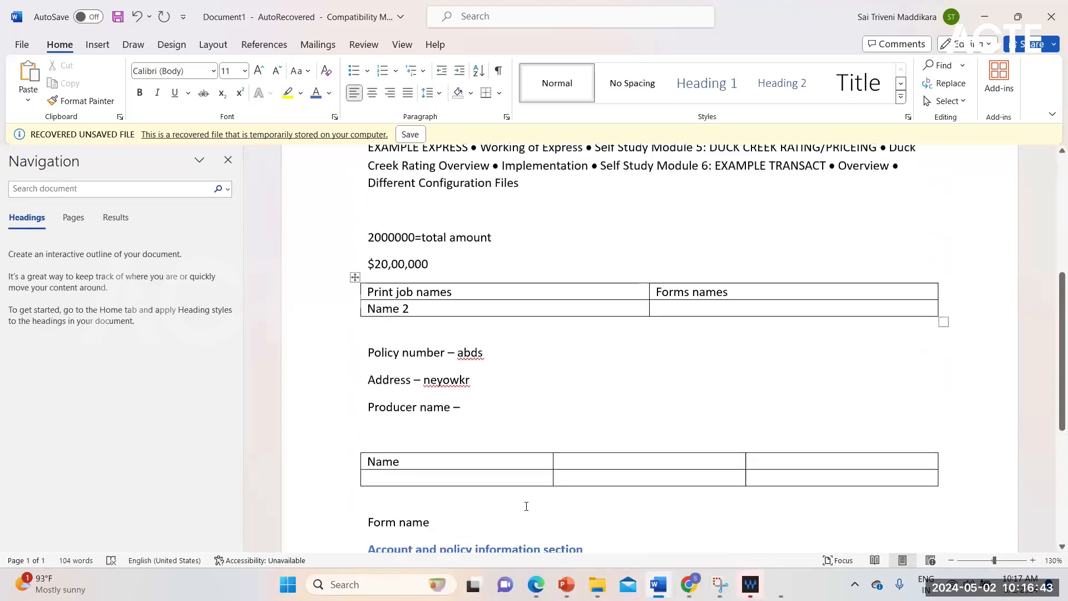
{"action": "scroll", "coordinate": [526, 506], "scroll_direction": "up", "scroll_amount": 4}
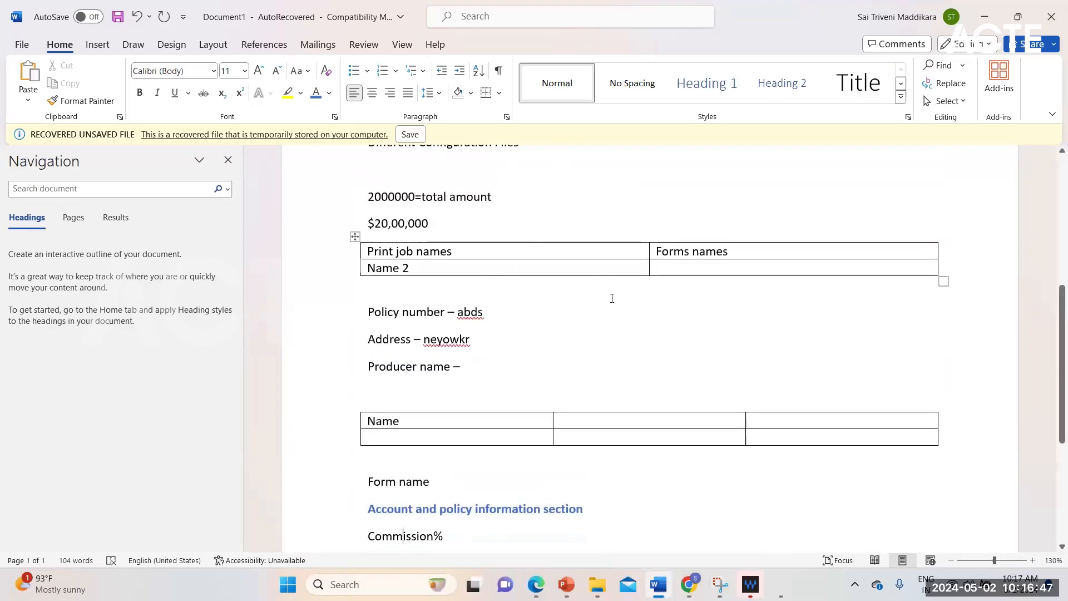
{"action": "scroll", "coordinate": [415, 457], "scroll_direction": "down", "scroll_amount": 1}
{"action": "scroll", "coordinate": [415, 457], "scroll_direction": "down", "scroll_amount": 4}
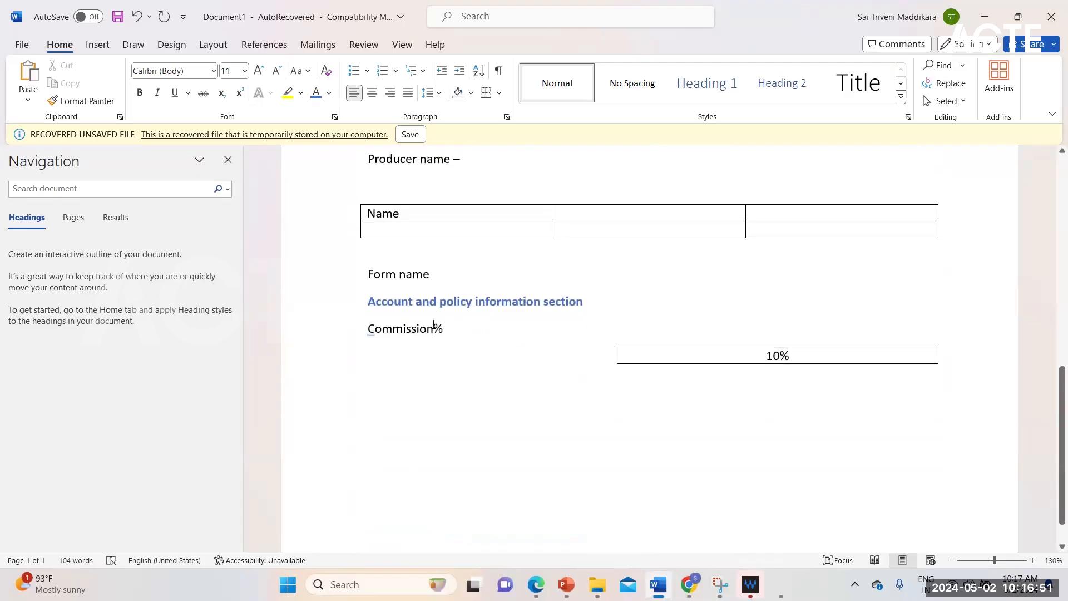
{"action": "left_click", "coordinate": [510, 301]}
{"action": "triple_click", "coordinate": [374, 299]}
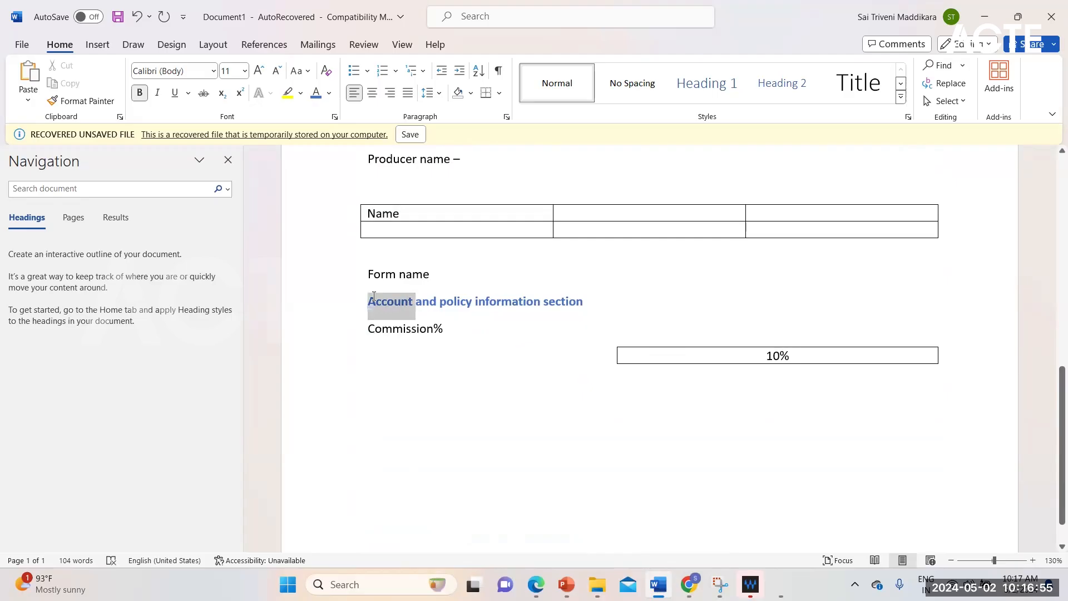
{"action": "left_click", "coordinate": [436, 331]}
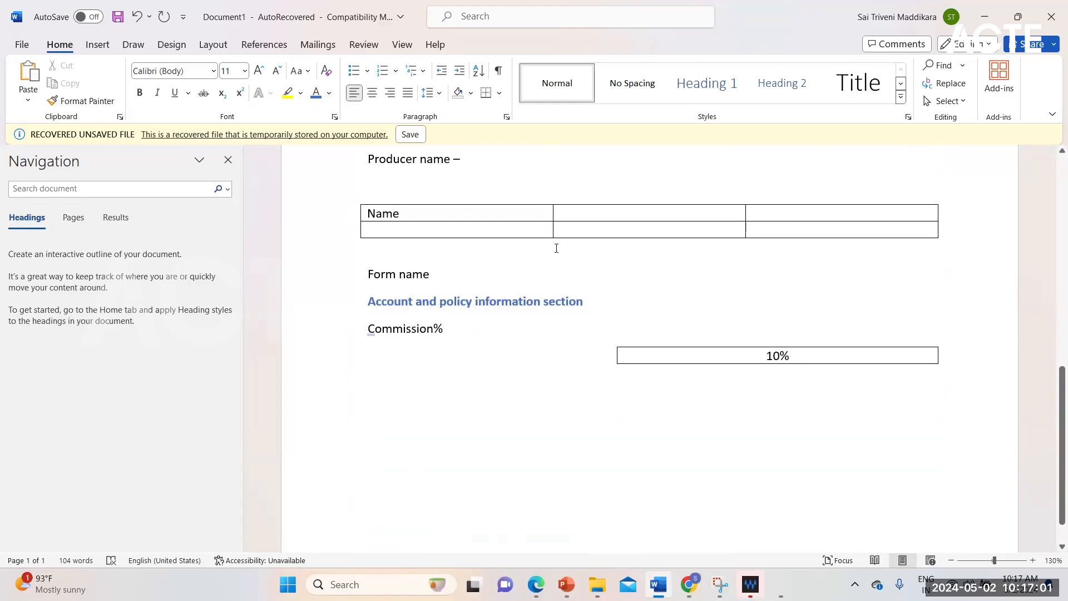
{"action": "scroll", "coordinate": [556, 248], "scroll_direction": "up", "scroll_amount": 10}
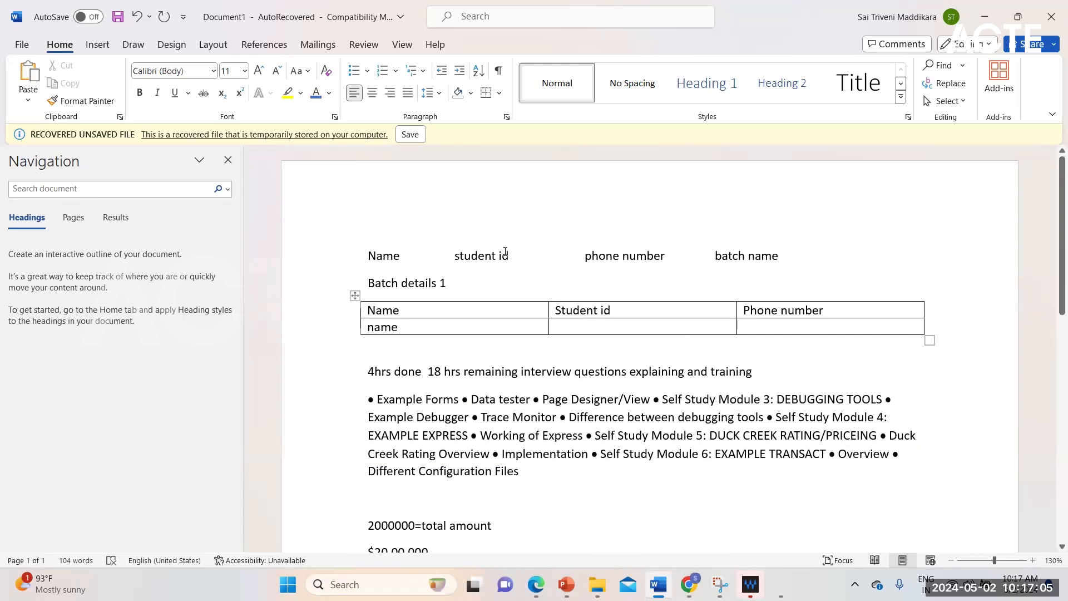
{"action": "scroll", "coordinate": [539, 400], "scroll_direction": "down", "scroll_amount": 5}
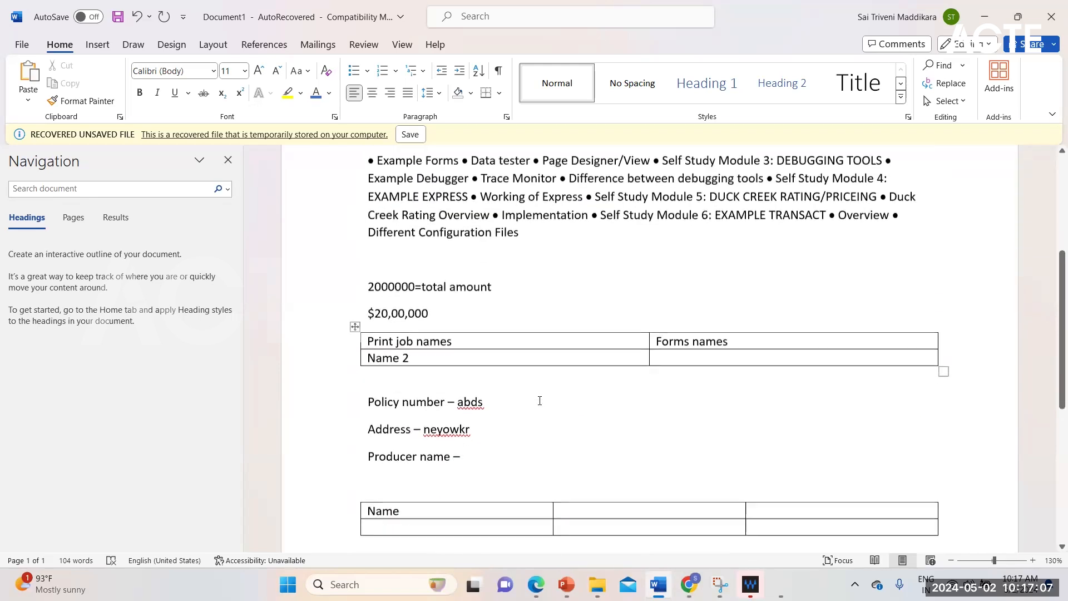
{"action": "scroll", "coordinate": [539, 401], "scroll_direction": "down", "scroll_amount": 7}
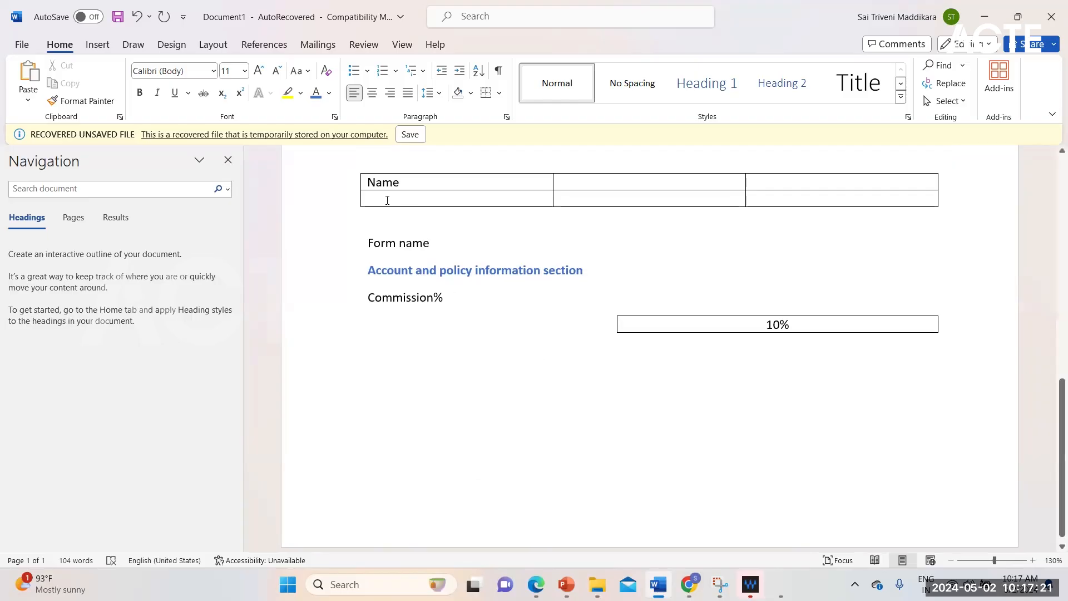
{"action": "left_click", "coordinate": [408, 296]}
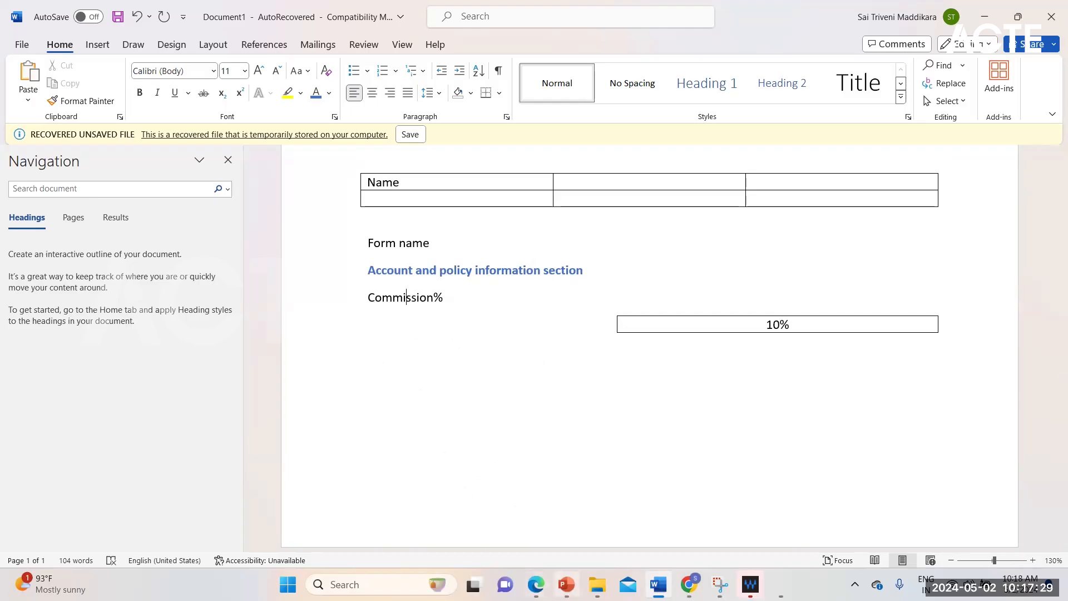
- Switch to the Duckcreek Training presentation in PowerPoint, review the non-iterative data guidelines on slide 166, and start the slide show from that slide
{"action": "mouse_move", "coordinate": [566, 584]}
{"action": "left_click", "coordinate": [566, 517]}
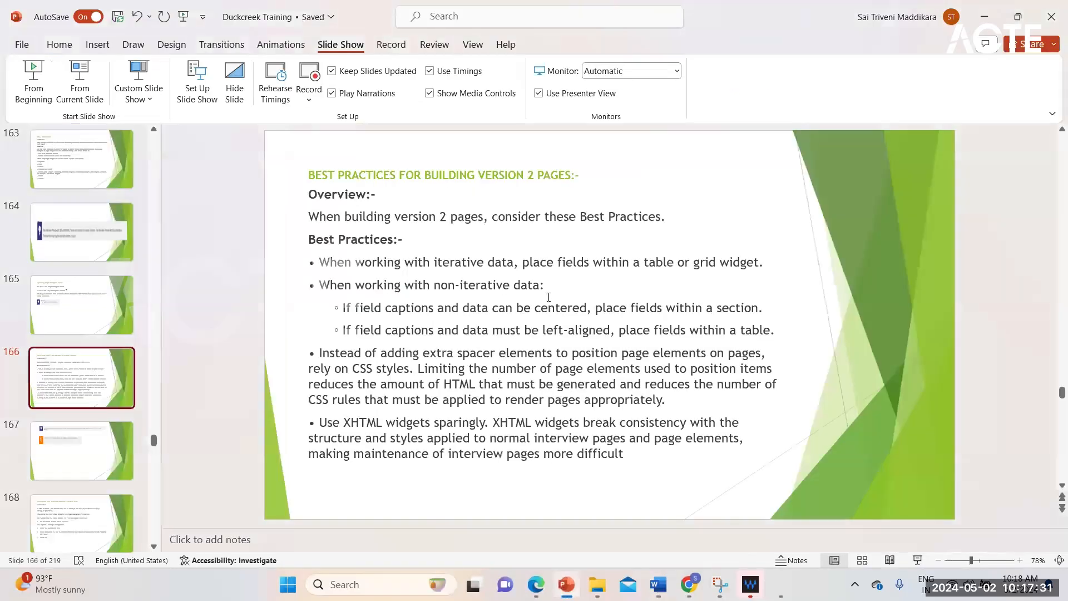
{"action": "left_click", "coordinate": [572, 308]}
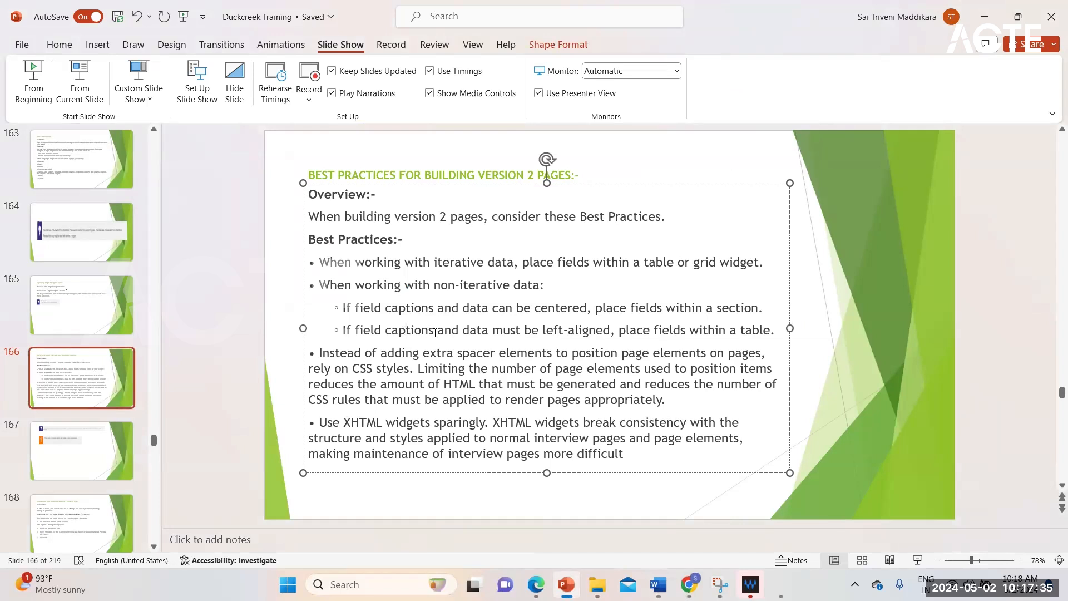
{"action": "double_click", "coordinate": [427, 330]}
{"action": "left_click", "coordinate": [510, 330]}
{"action": "left_click", "coordinate": [734, 331]}
{"action": "left_click", "coordinate": [78, 93]}
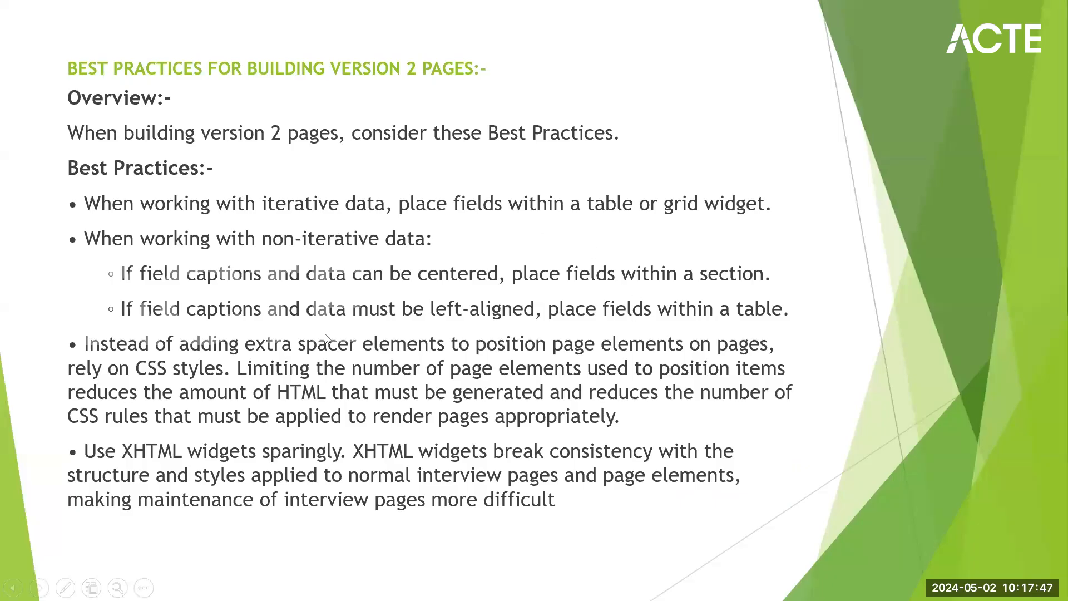